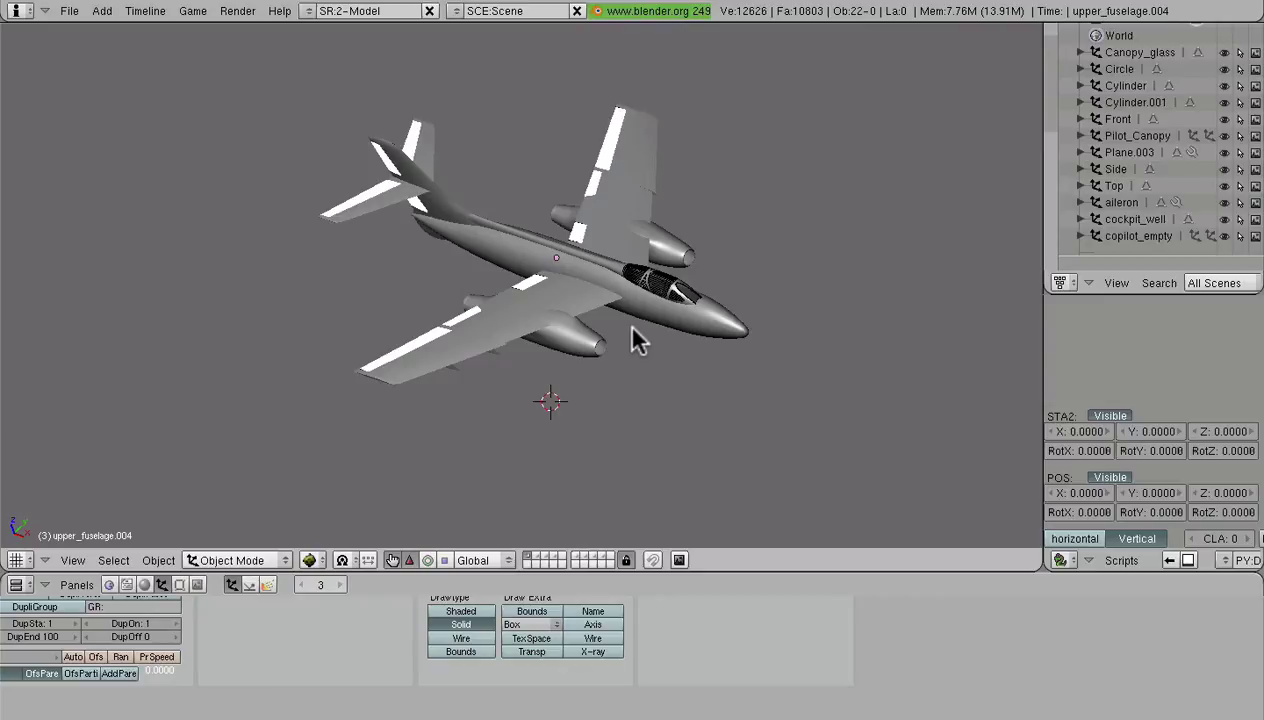
Step: Examine the aircraft model from several angles, looking at the fuselage mesh in Edit Mode and selecting the engines
{"action": "middle_click_drag", "start_coordinate": [632, 333], "coordinate": [505, 333]}
{"action": "right_click", "coordinate": [609, 300]}
{"action": "key", "text": "Tab"}
{"action": "middle_click_drag", "start_coordinate": [626, 319], "coordinate": [699, 316]}
{"action": "key", "text": "Tab"}
{"action": "right_click", "coordinate": [501, 336]}
{"action": "scroll", "coordinate": [580, 362], "scroll_direction": "up", "scroll_amount": 4}
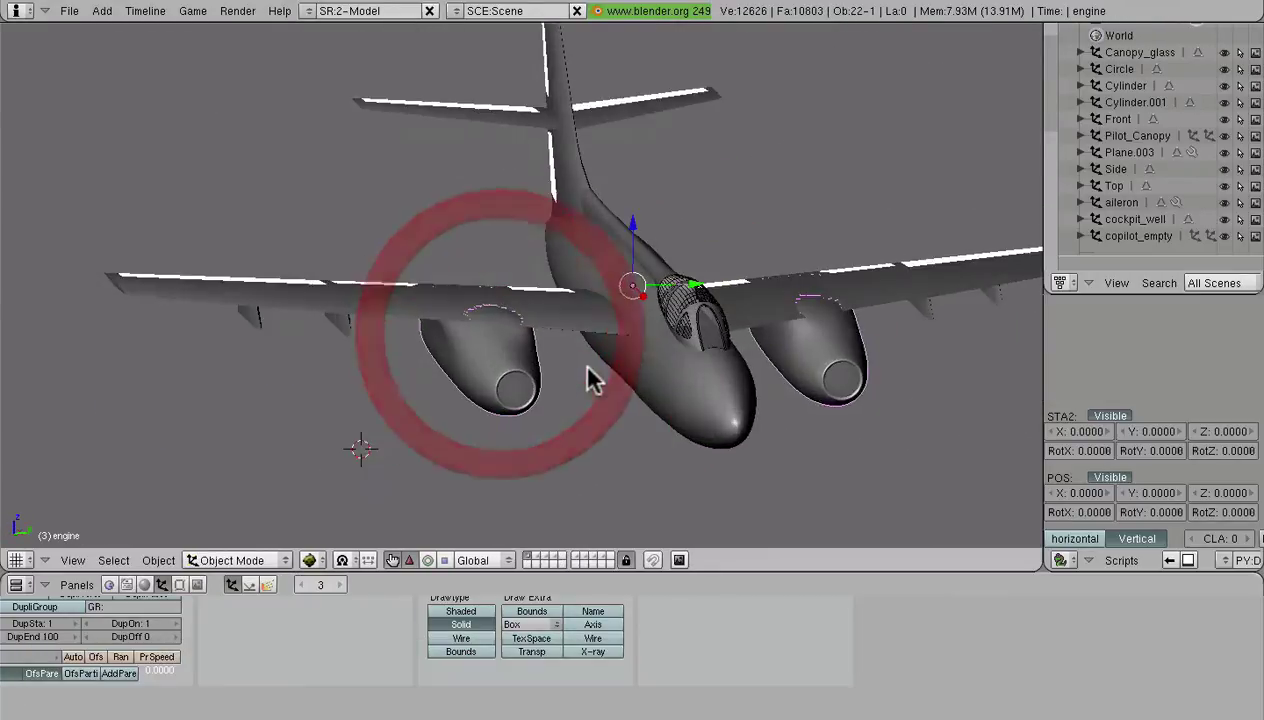
{"action": "middle_click_drag", "start_coordinate": [588, 366], "coordinate": [562, 310]}
{"action": "scroll", "coordinate": [562, 310], "scroll_direction": "down", "scroll_amount": 1}
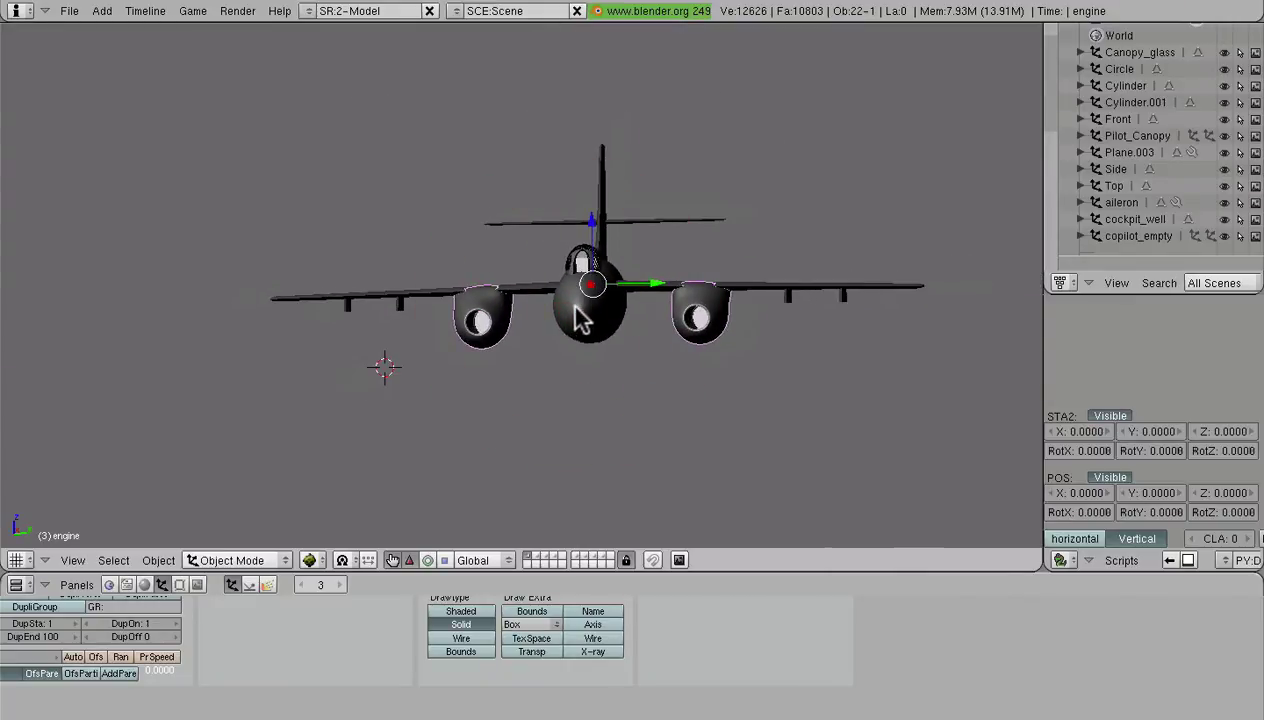
{"action": "middle_click_drag", "start_coordinate": [578, 316], "coordinate": [585, 350]}
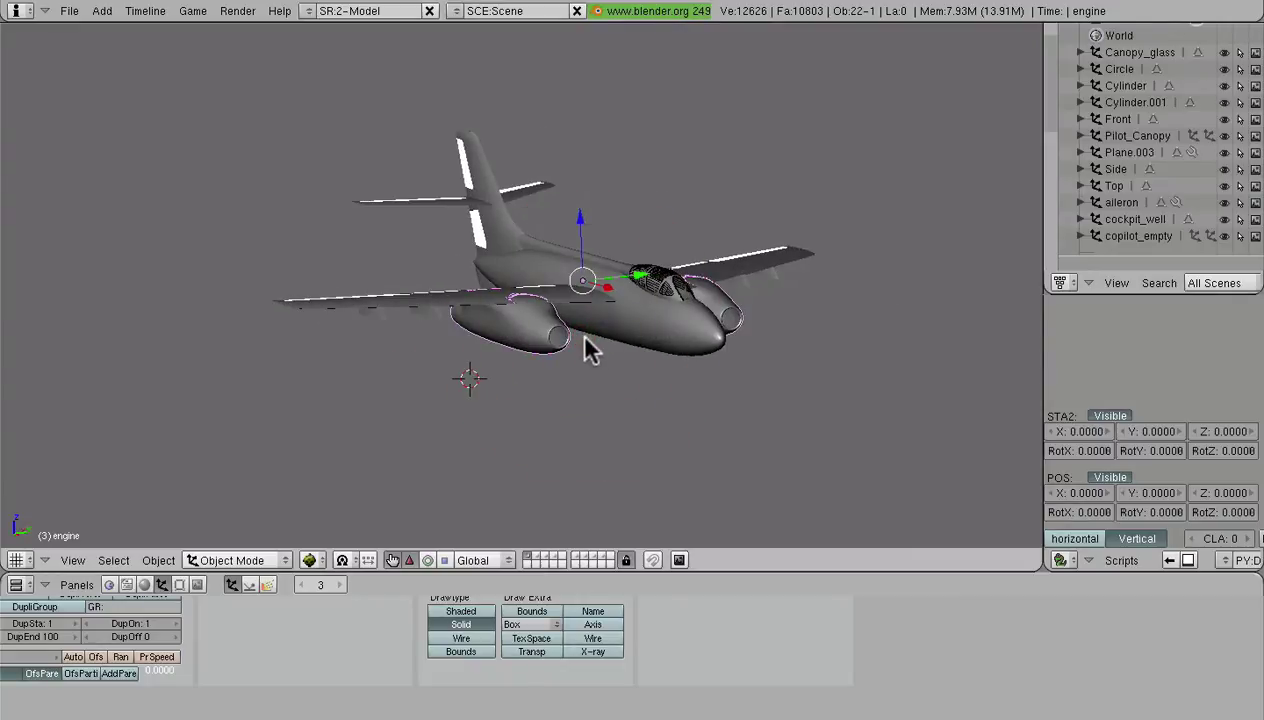
Step: Display only layer 2 and inspect the three blueprint planes and the wireframe cylinder from several angles
{"action": "key", "text": "2"}
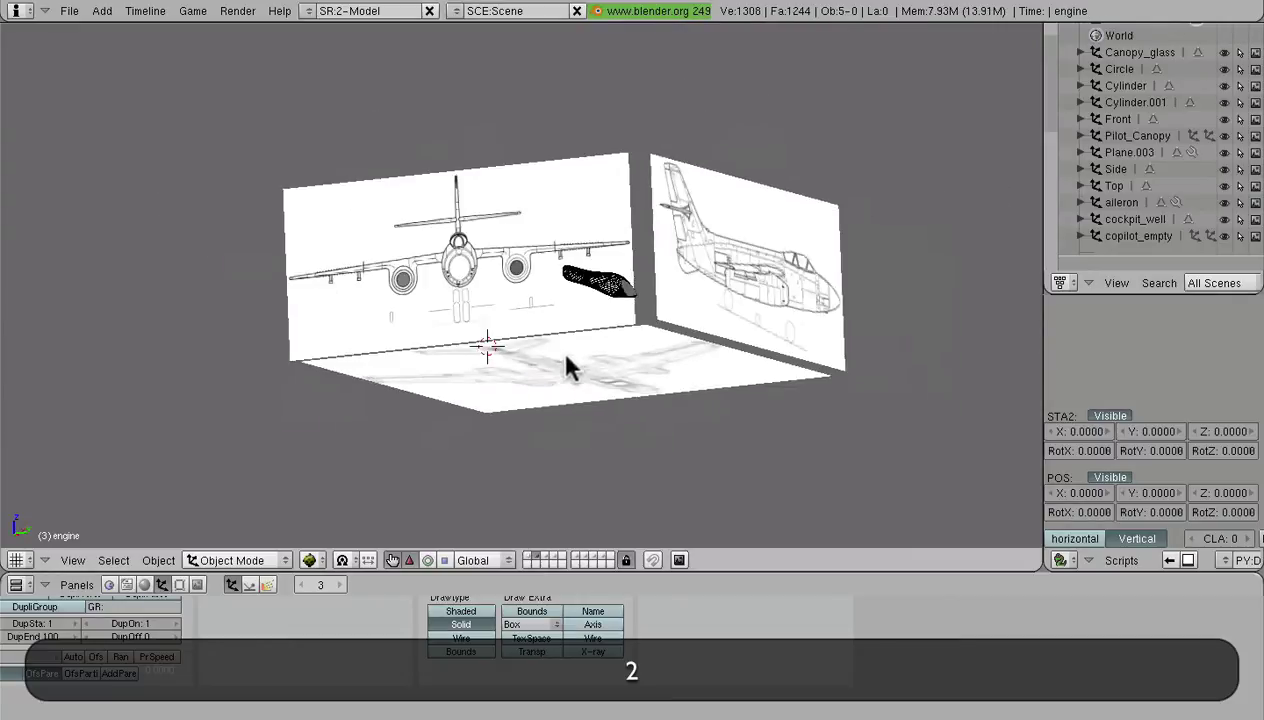
{"action": "middle_click_drag", "start_coordinate": [566, 367], "coordinate": [548, 410]}
{"action": "right_click", "coordinate": [623, 269]}
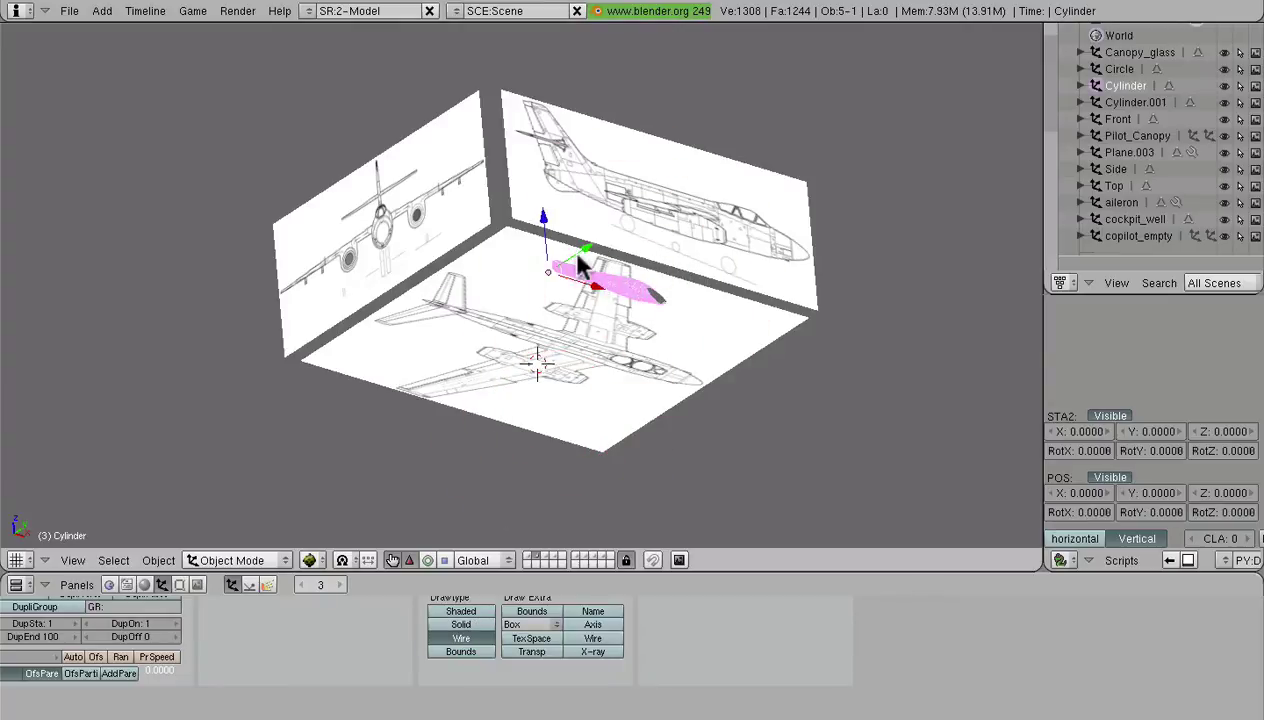
{"action": "middle_click_drag", "start_coordinate": [654, 429], "coordinate": [451, 294]}
{"action": "scroll", "coordinate": [610, 292], "scroll_direction": "up", "scroll_amount": 4}
{"action": "middle_click_drag", "start_coordinate": [604, 297], "coordinate": [553, 389]}
{"action": "mouse_move", "coordinate": [705, 282]}
{"action": "middle_mouse_down"}
{"action": "mouse_move", "coordinate": [570, 385]}
{"action": "mouse_move", "coordinate": [686, 274]}
{"action": "middle_mouse_up"}
{"action": "scroll", "coordinate": [650, 335], "scroll_direction": "up", "scroll_amount": 2}
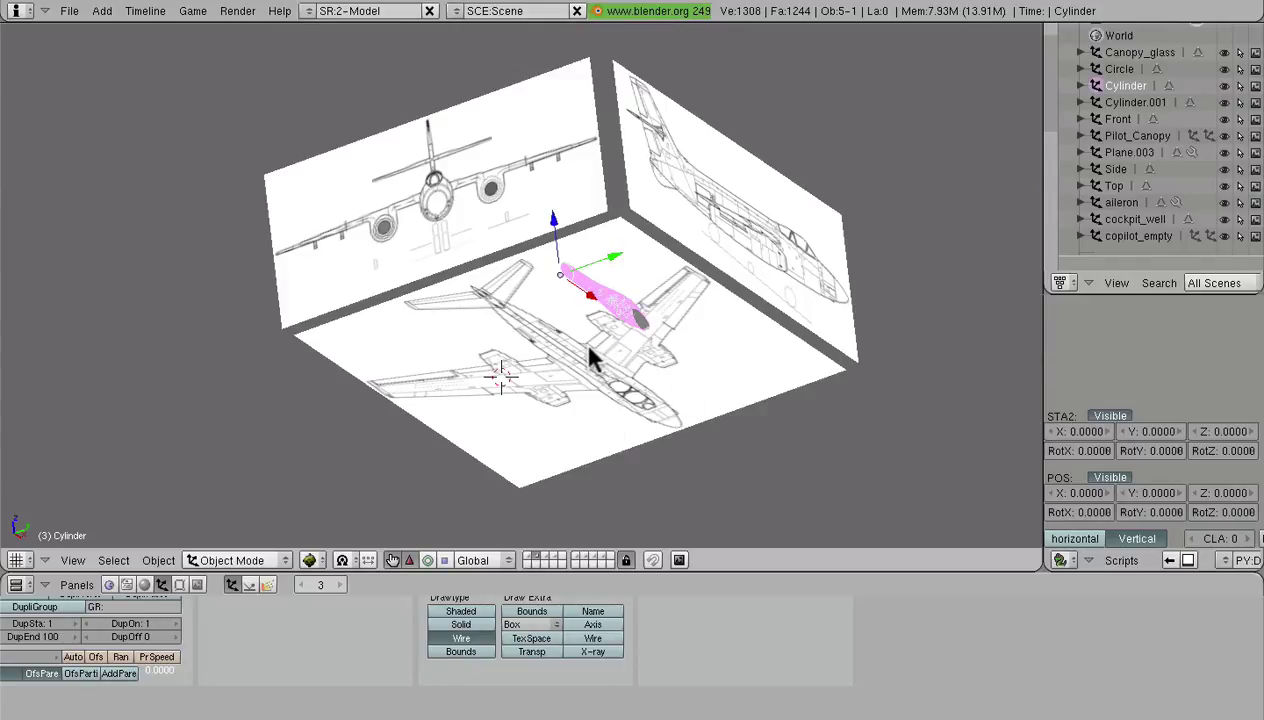
Step: View layers 1, 2 and 3 one after another, and display all three together
{"action": "left_click", "coordinate": [530, 557]}
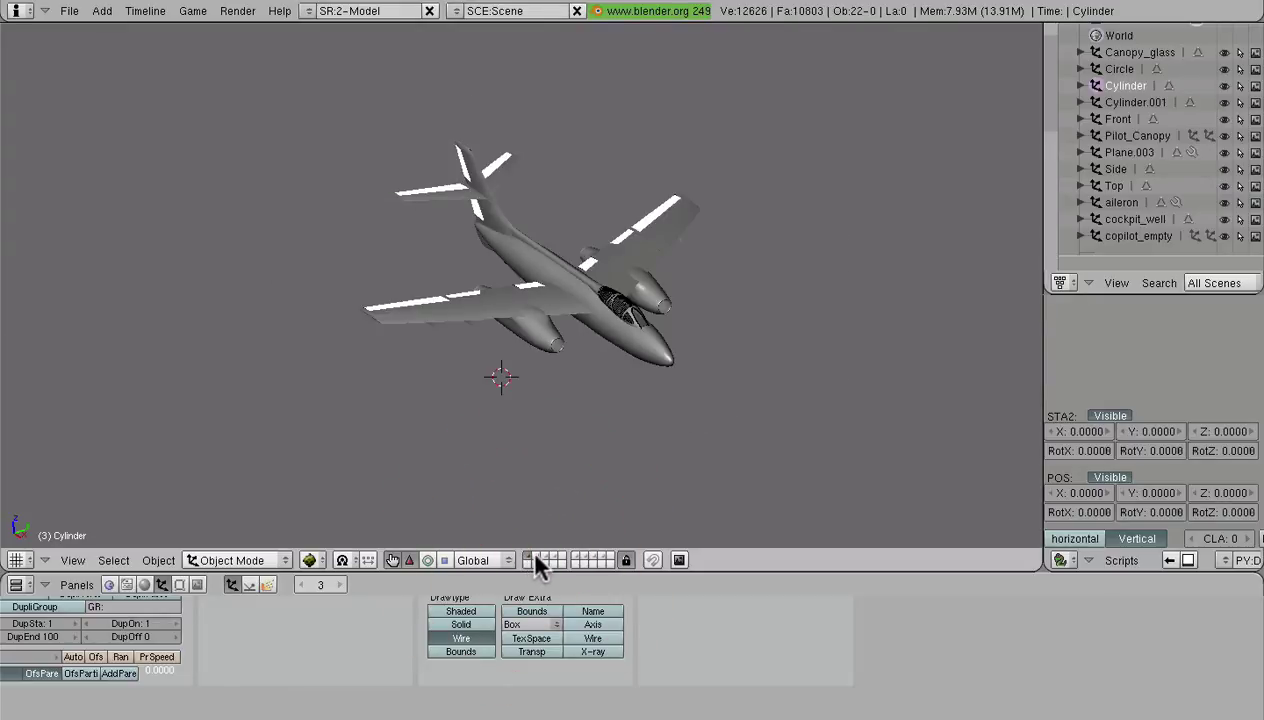
{"action": "left_click", "coordinate": [534, 557]}
{"action": "left_click", "coordinate": [541, 558]}
{"action": "left_click", "coordinate": [535, 558], "text": "shift"}
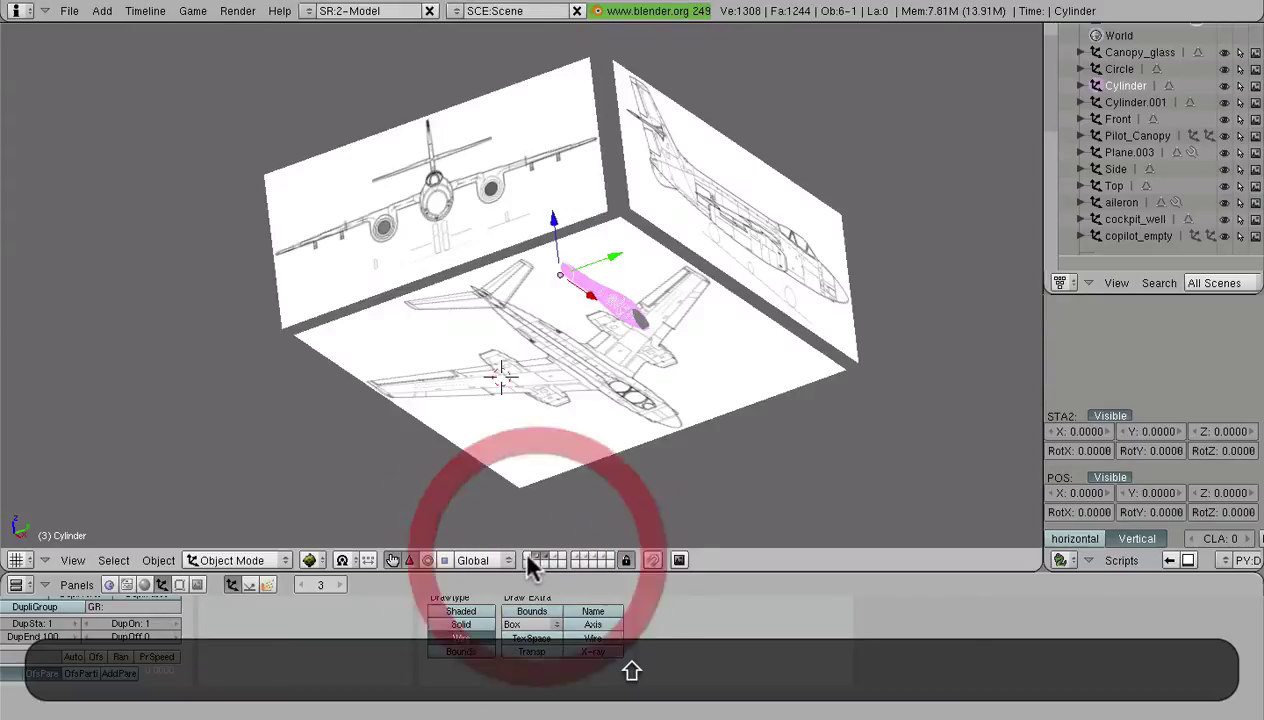
{"action": "left_click", "coordinate": [529, 557], "text": "shift"}
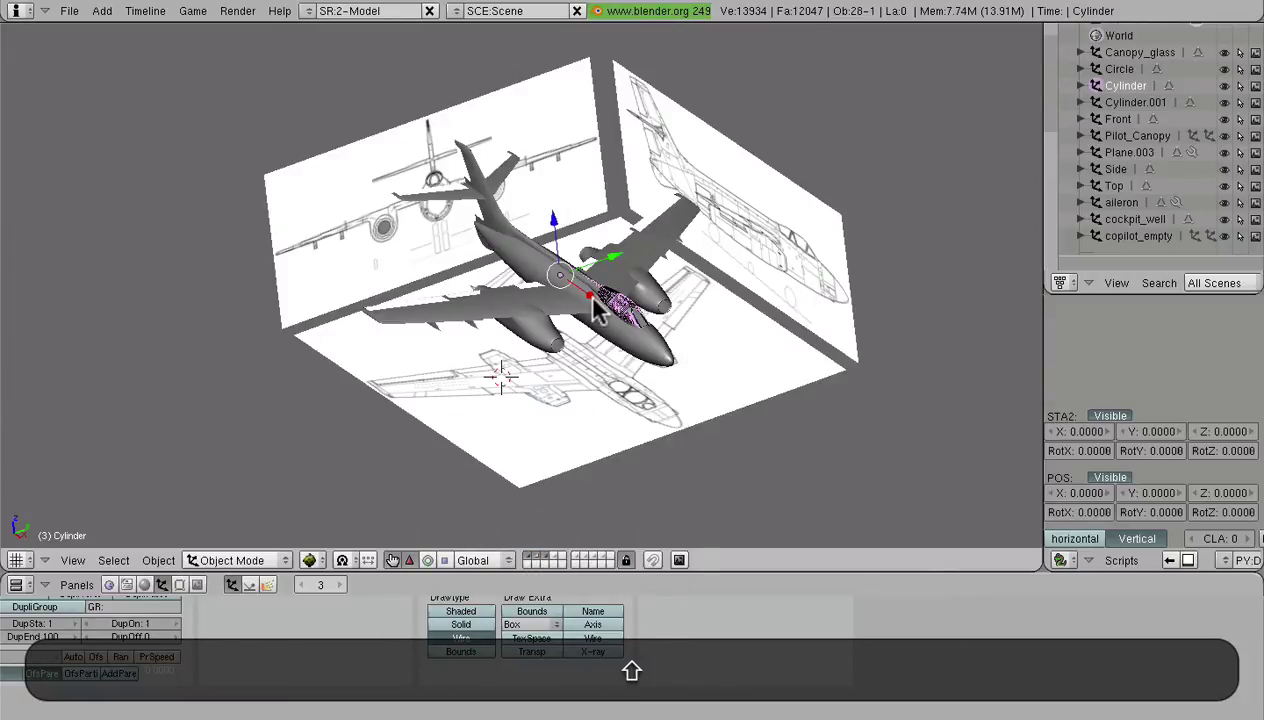
Step: Display layer 1 alone and add layer 2 to the visible layers
{"action": "key", "text": "1"}
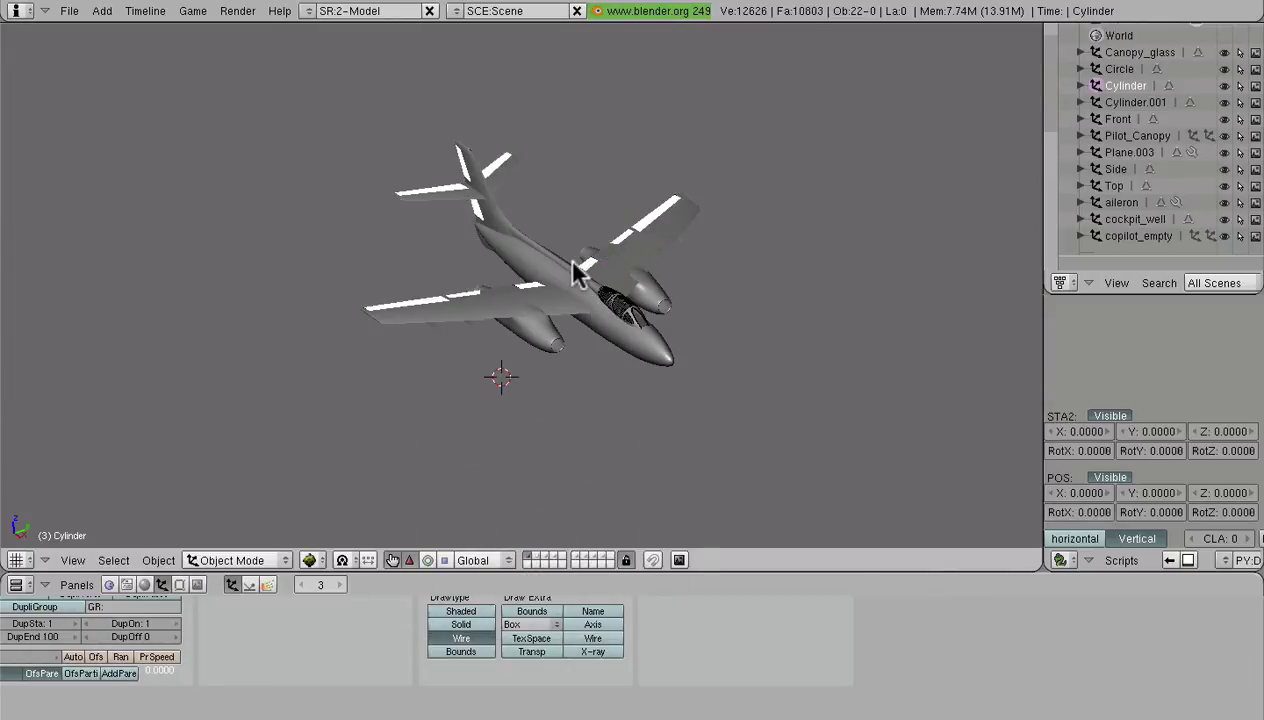
{"action": "key", "text": "shift"}
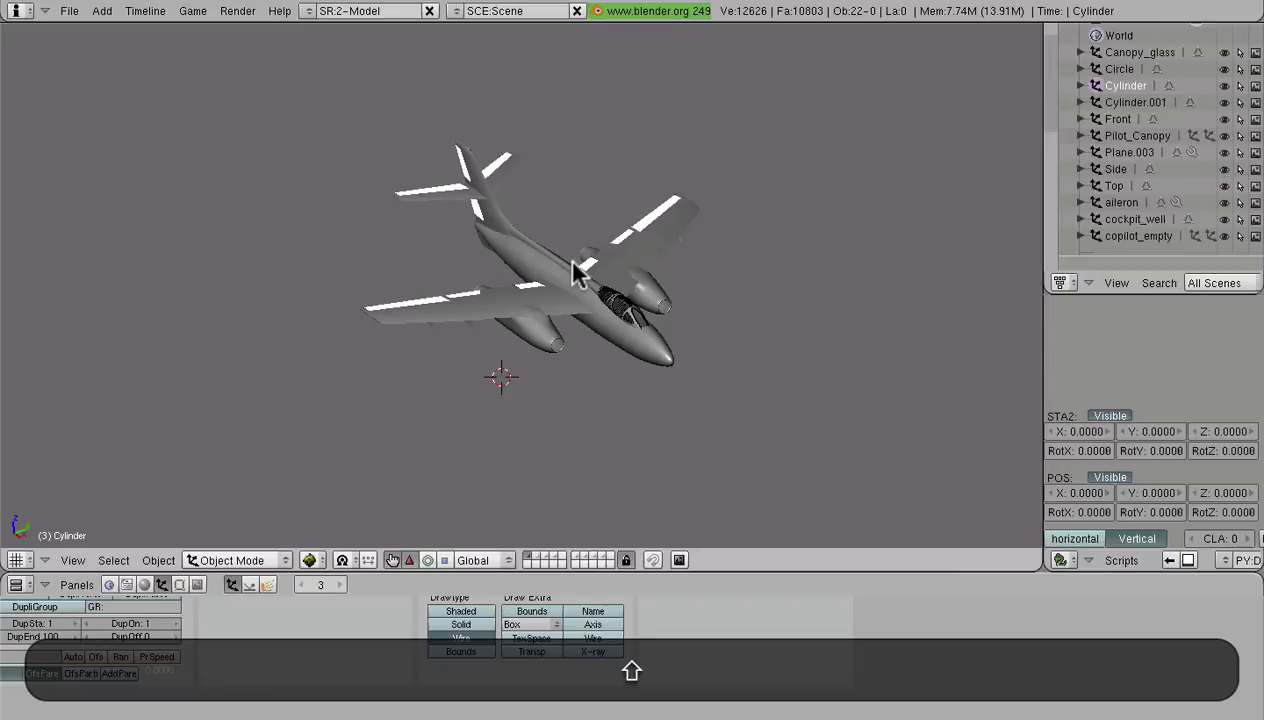
{"action": "key", "text": "shift+2"}
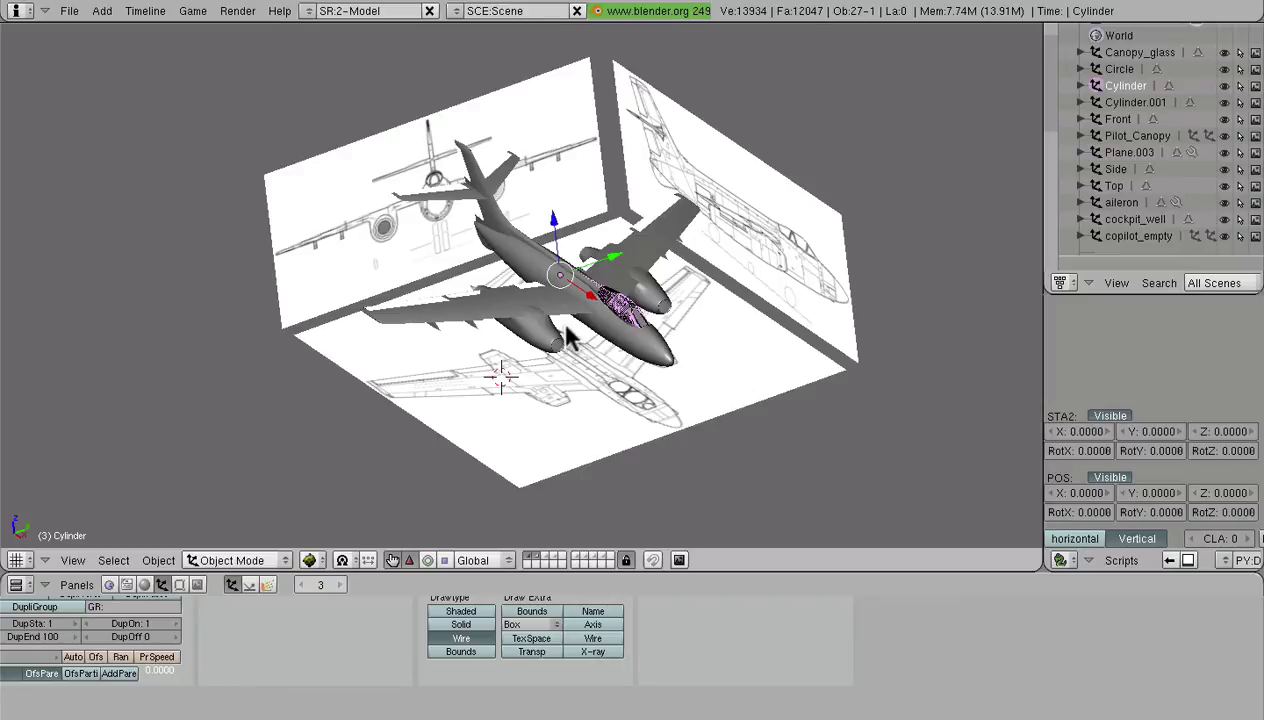
Step: Toggle layer 1's visibility off and on while keeping the layer 2 blueprints displayed
{"action": "key", "text": "shift+1"}
{"action": "key", "text": "shift+1"}
{"action": "key", "text": "shift+1"}
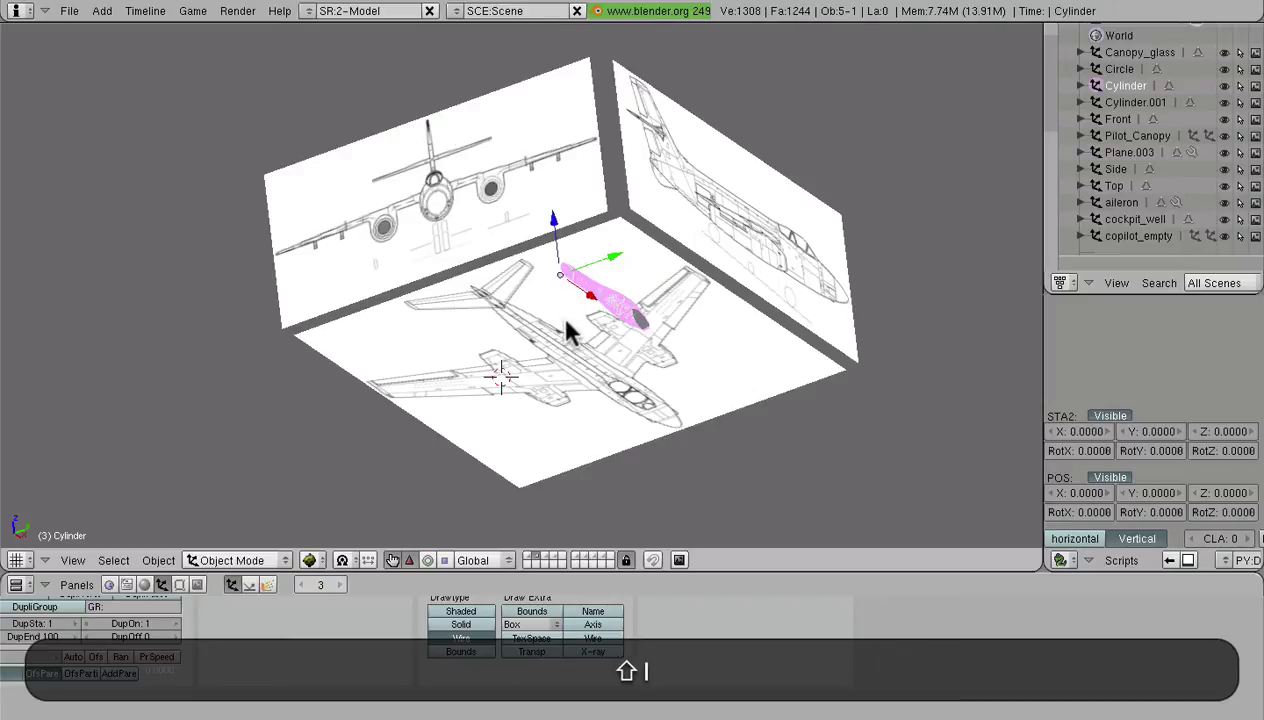
{"action": "key", "text": "shift+1"}
{"action": "key", "text": "shift+1"}
{"action": "key", "text": "shift+1"}
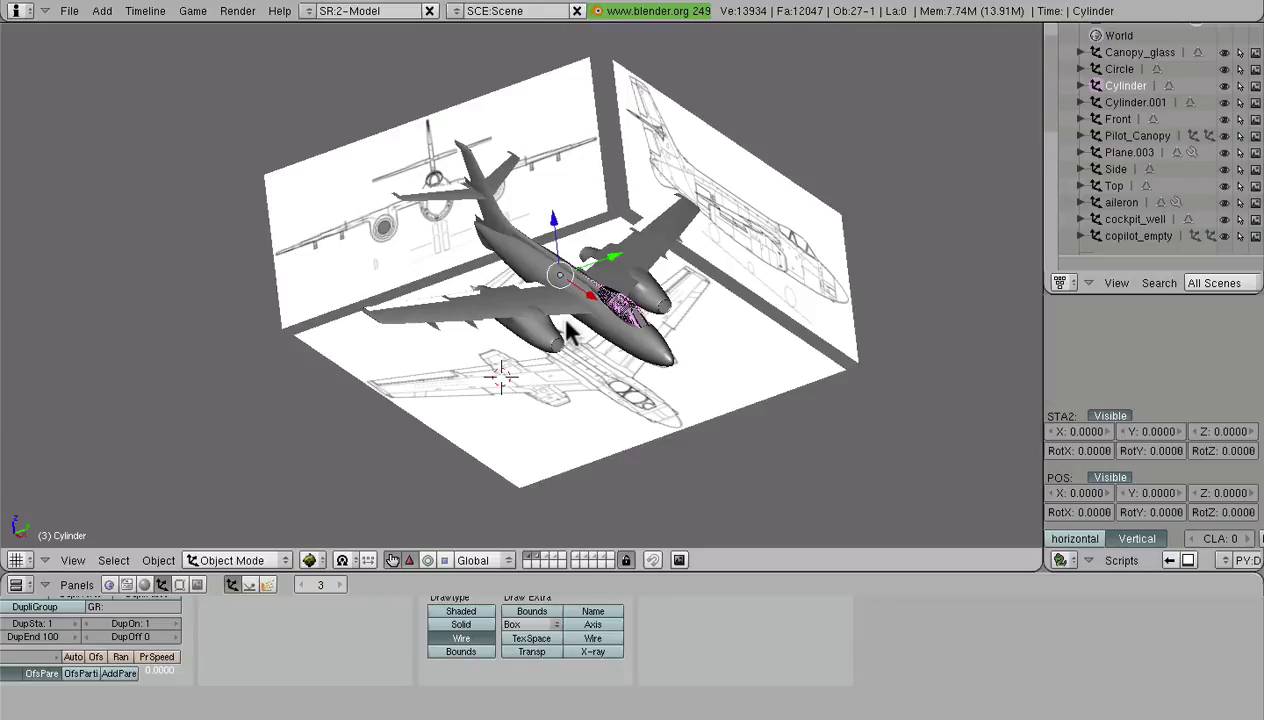
Step: Display all layers and select the Pilot_Canopy empty above the cockpit
{"action": "key", "text": "grave"}
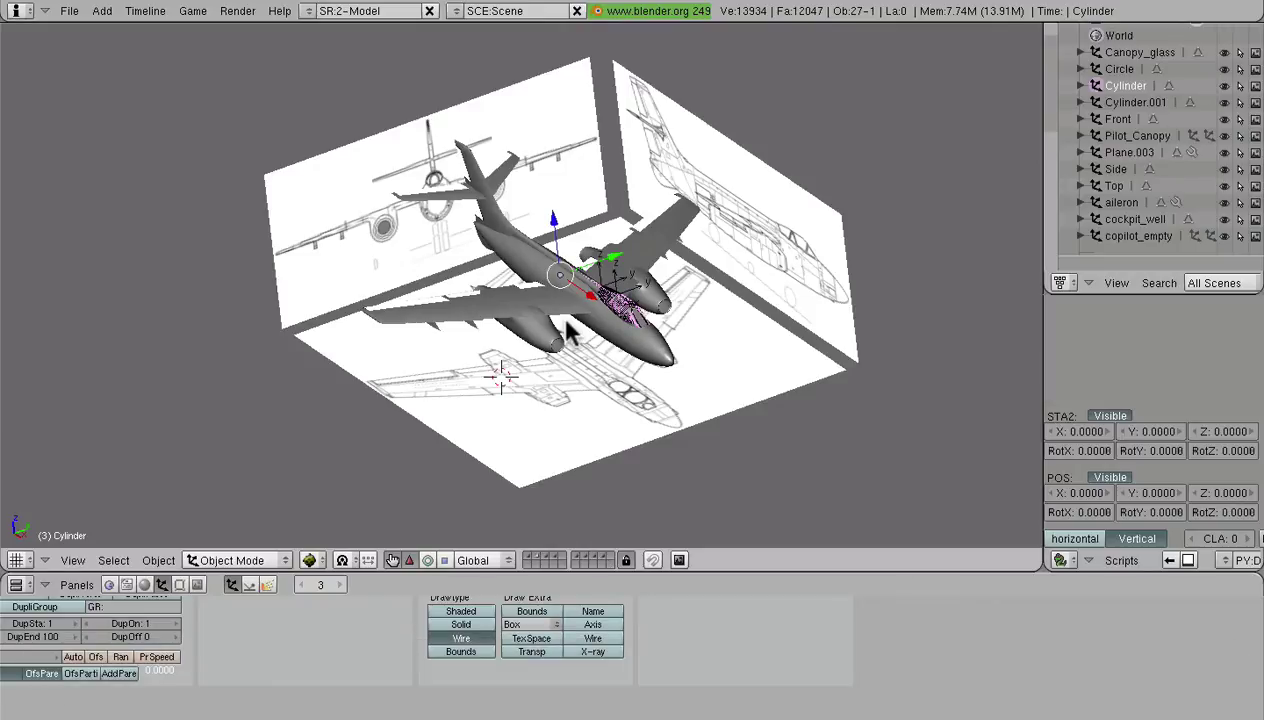
{"action": "scroll", "coordinate": [598, 312], "scroll_direction": "up", "scroll_amount": 5}
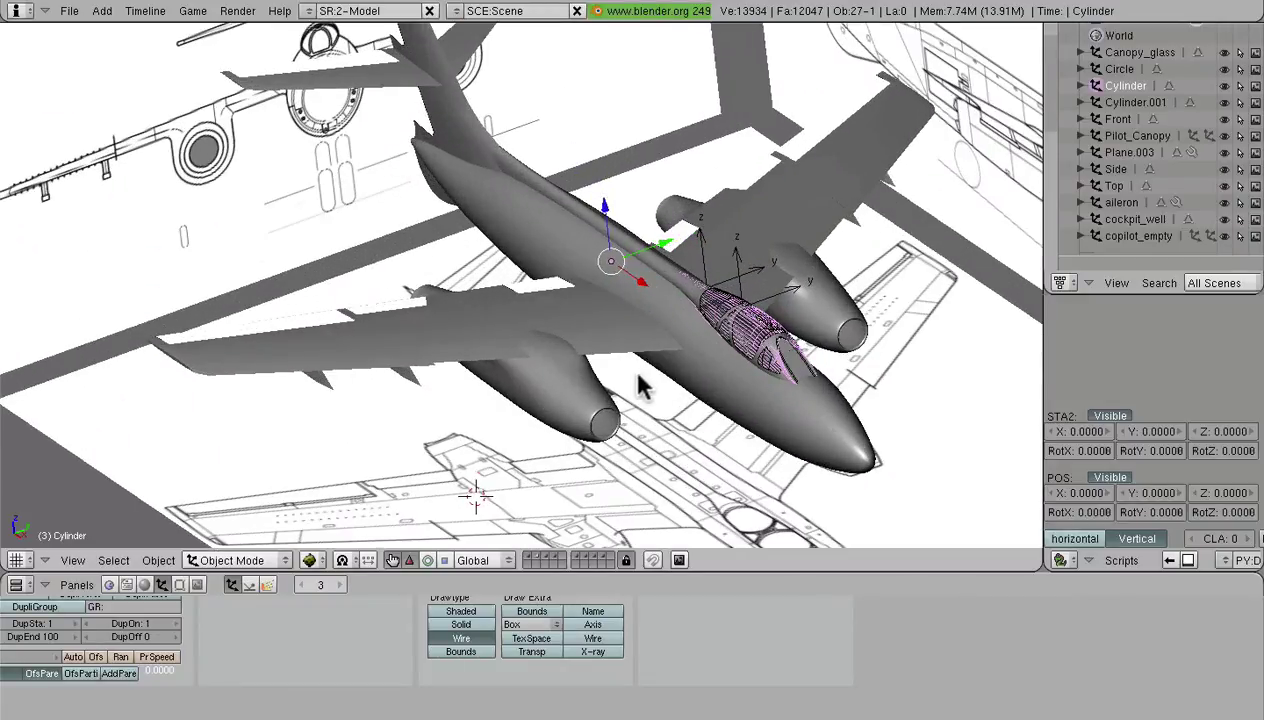
{"action": "mouse_move", "coordinate": [643, 387]}
{"action": "middle_mouse_down"}
{"action": "mouse_move", "coordinate": [584, 401]}
{"action": "mouse_move", "coordinate": [660, 410]}
{"action": "mouse_move", "coordinate": [656, 399]}
{"action": "middle_mouse_up"}
{"action": "right_click", "coordinate": [755, 245]}
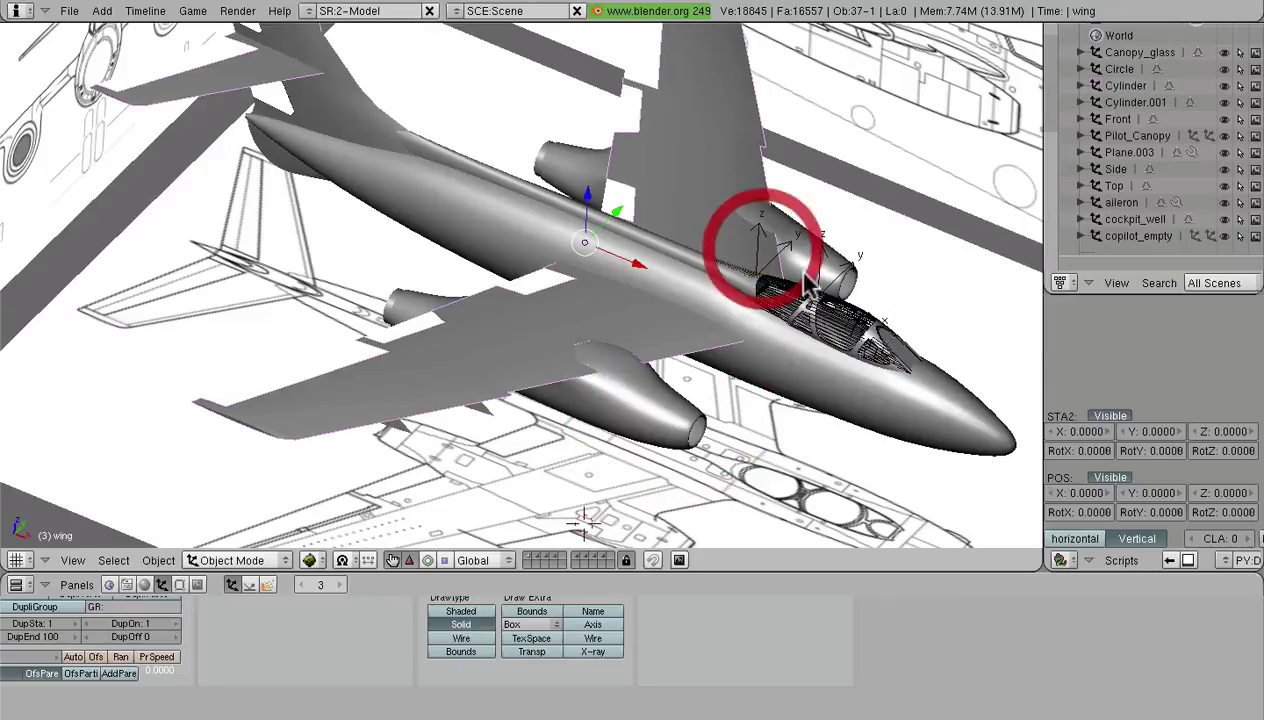
{"action": "right_click", "coordinate": [829, 265]}
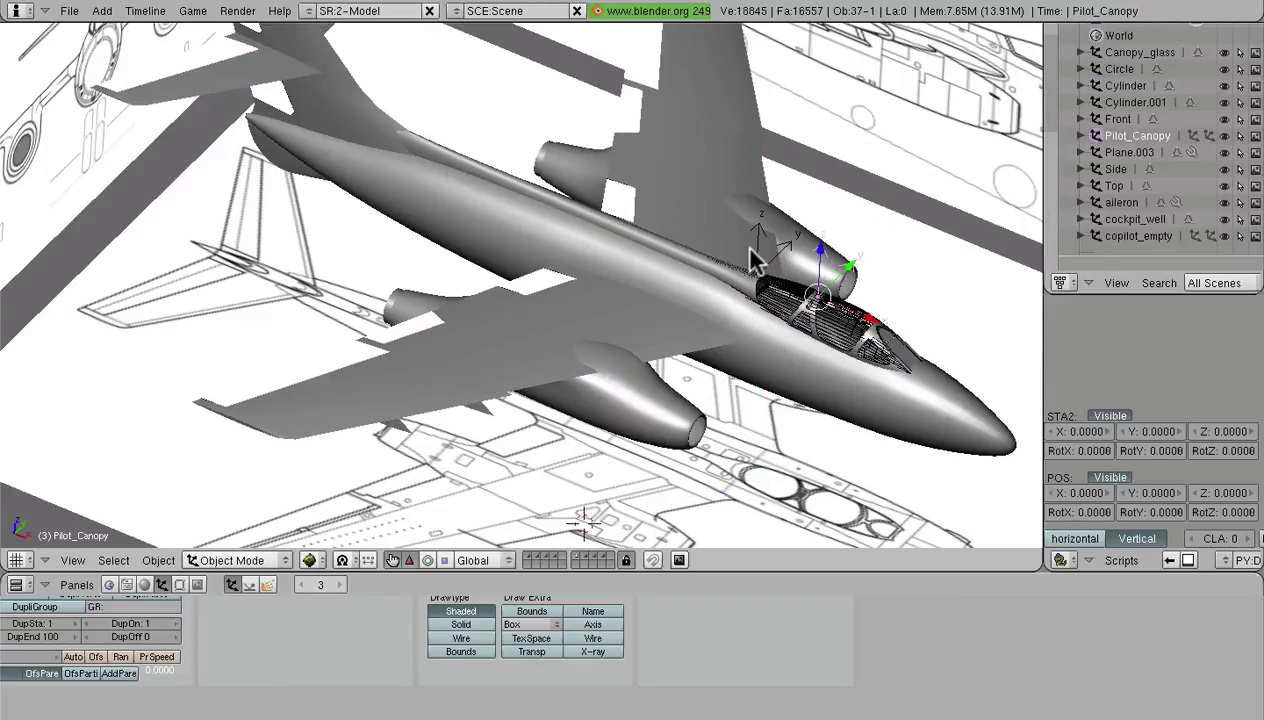
{"action": "scroll", "coordinate": [755, 260], "scroll_direction": "down", "scroll_amount": 5}
{"action": "scroll", "coordinate": [720, 282], "scroll_direction": "up", "scroll_amount": 3}
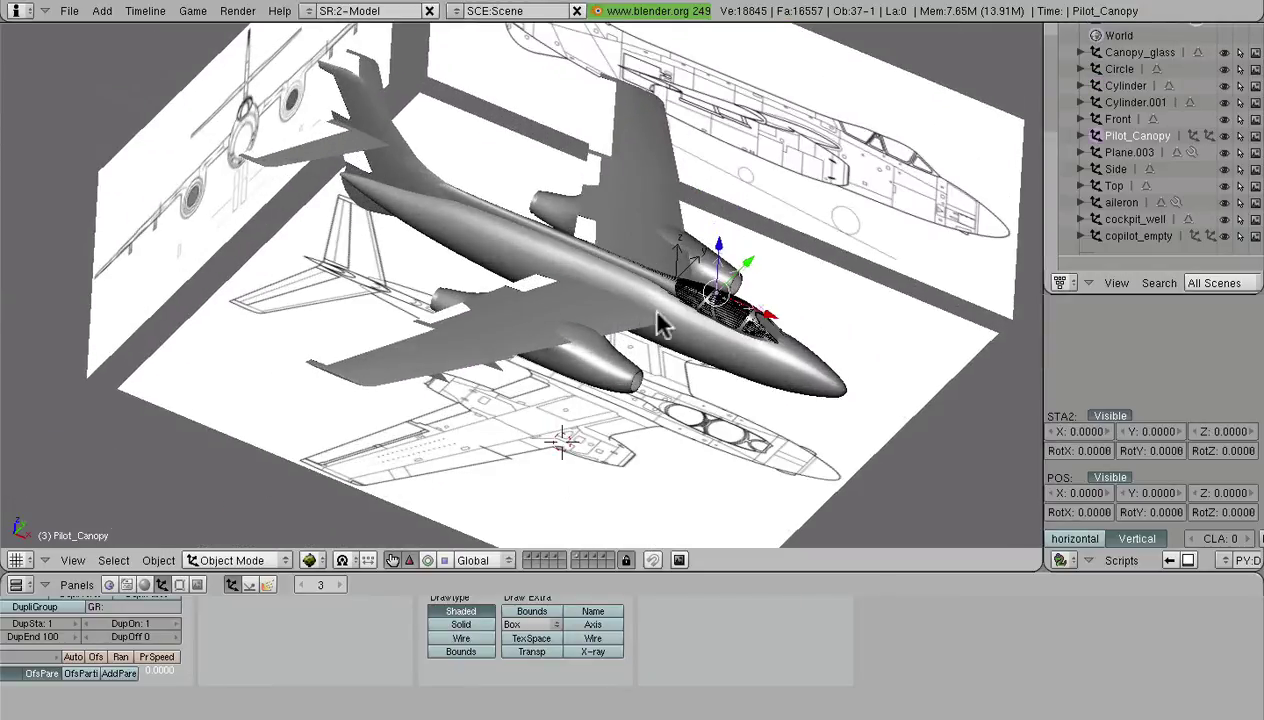
Step: Hide layer 6 with the canopy empties, inspect the aircraft against the blueprints, and deselect everything
{"action": "key", "text": "shift"}
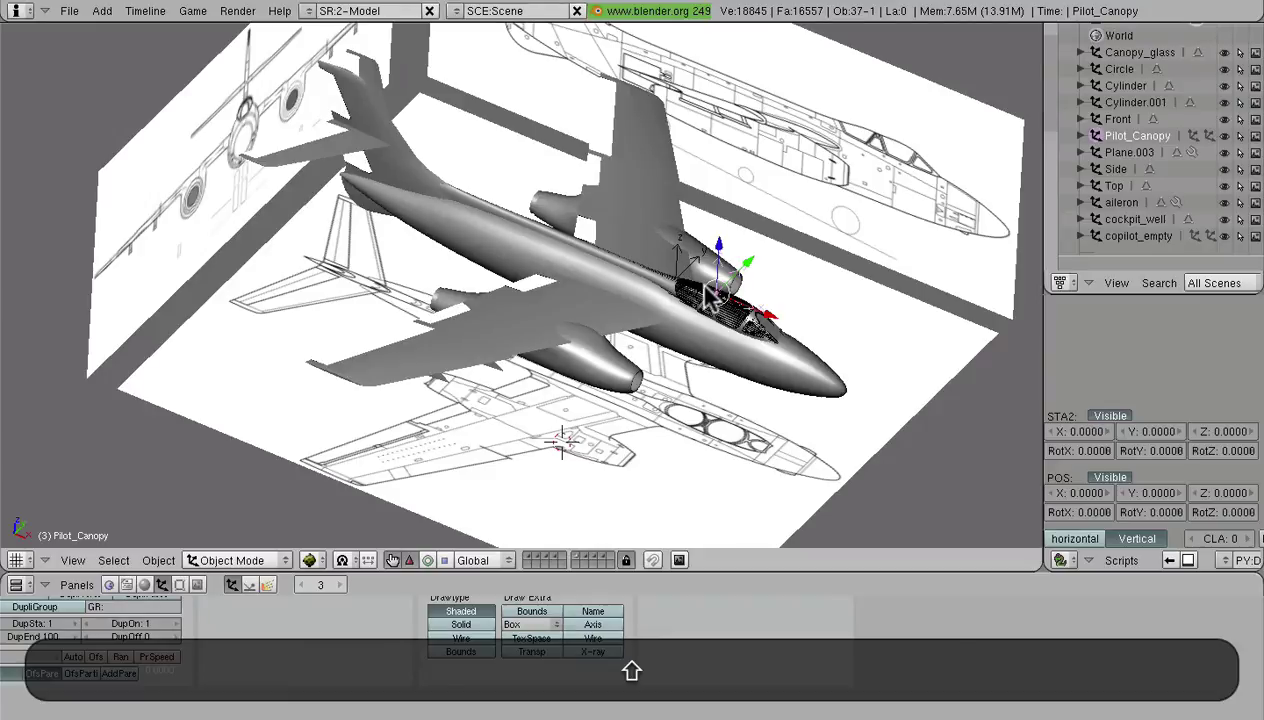
{"action": "key", "text": "shift+6"}
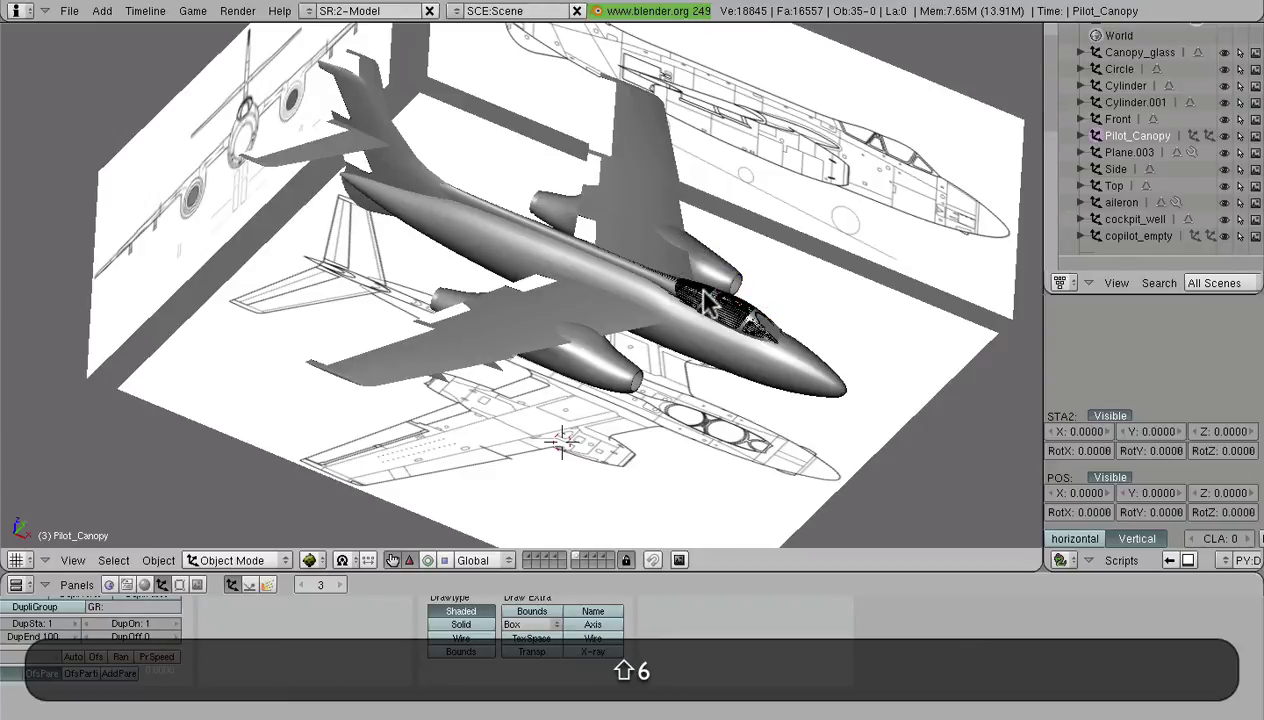
{"action": "middle_click_drag", "start_coordinate": [706, 300], "coordinate": [470, 338]}
{"action": "right_click", "coordinate": [468, 290]}
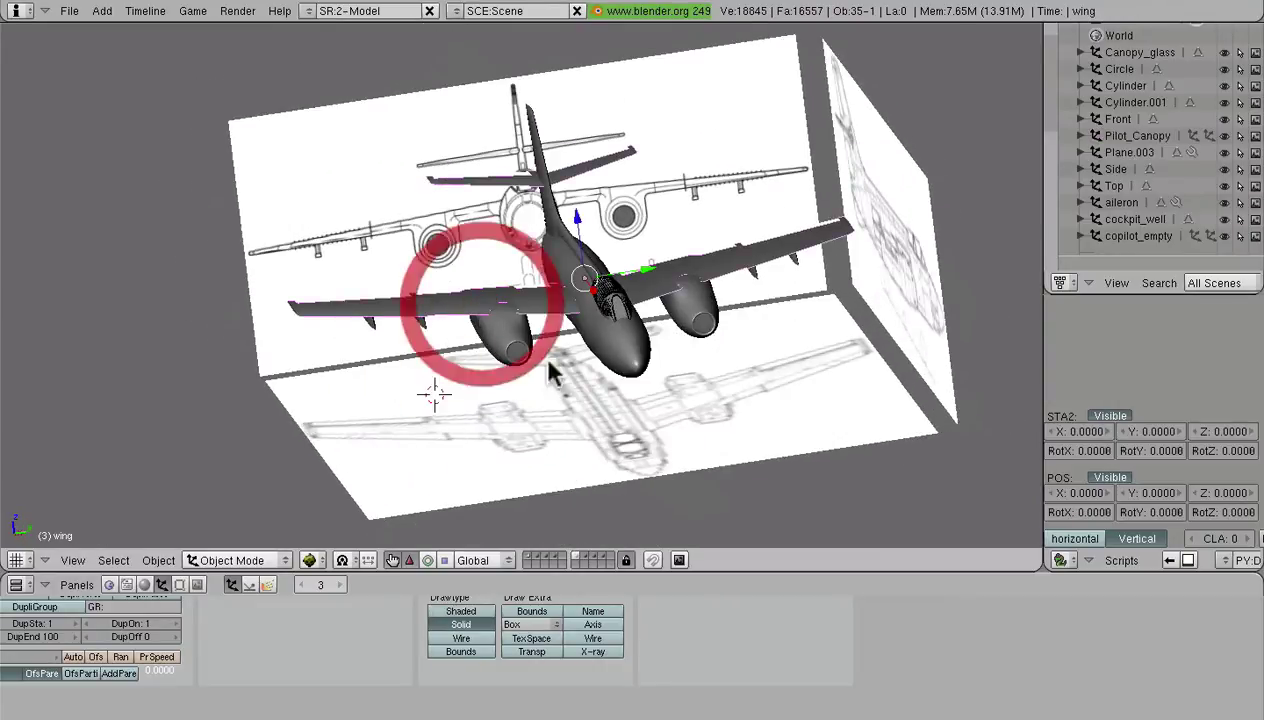
{"action": "middle_click_drag", "start_coordinate": [468, 290], "coordinate": [567, 428]}
{"action": "scroll", "coordinate": [545, 353], "scroll_direction": "down", "scroll_amount": 3}
{"action": "scroll", "coordinate": [567, 428], "scroll_direction": "up", "scroll_amount": 1}
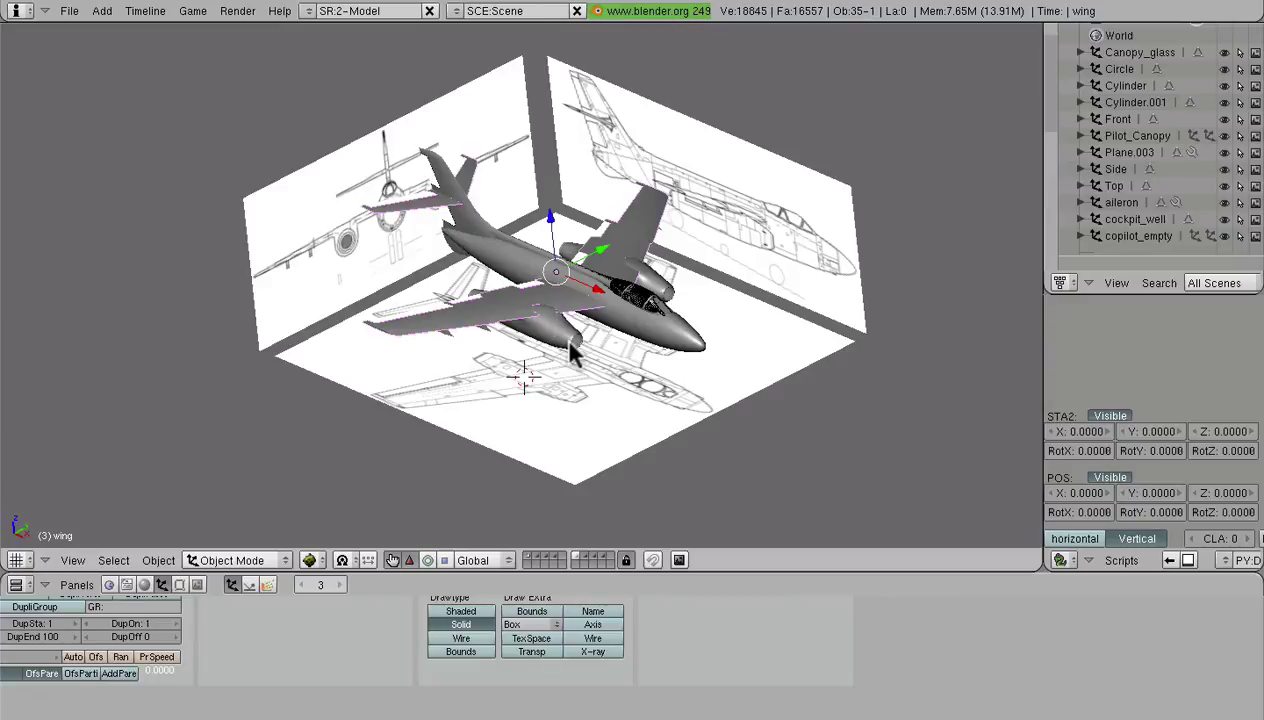
{"action": "key", "text": "a"}
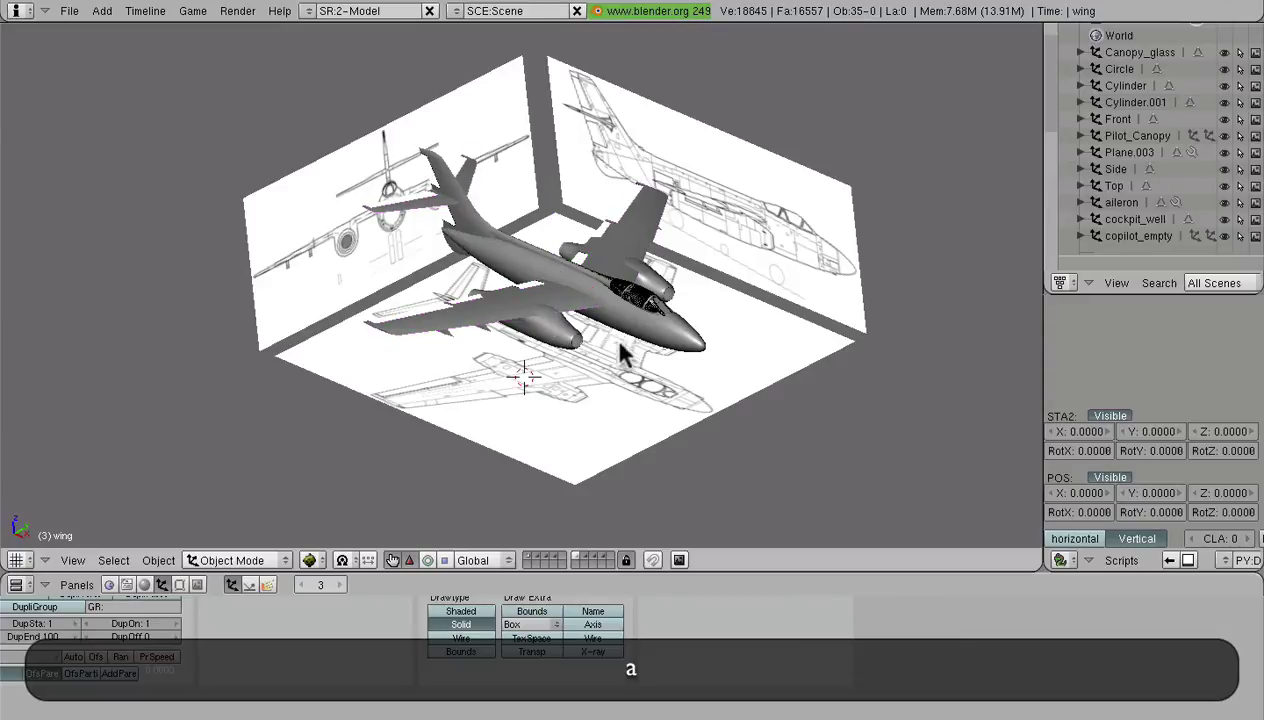
{"action": "left_click", "coordinate": [170, 557]}
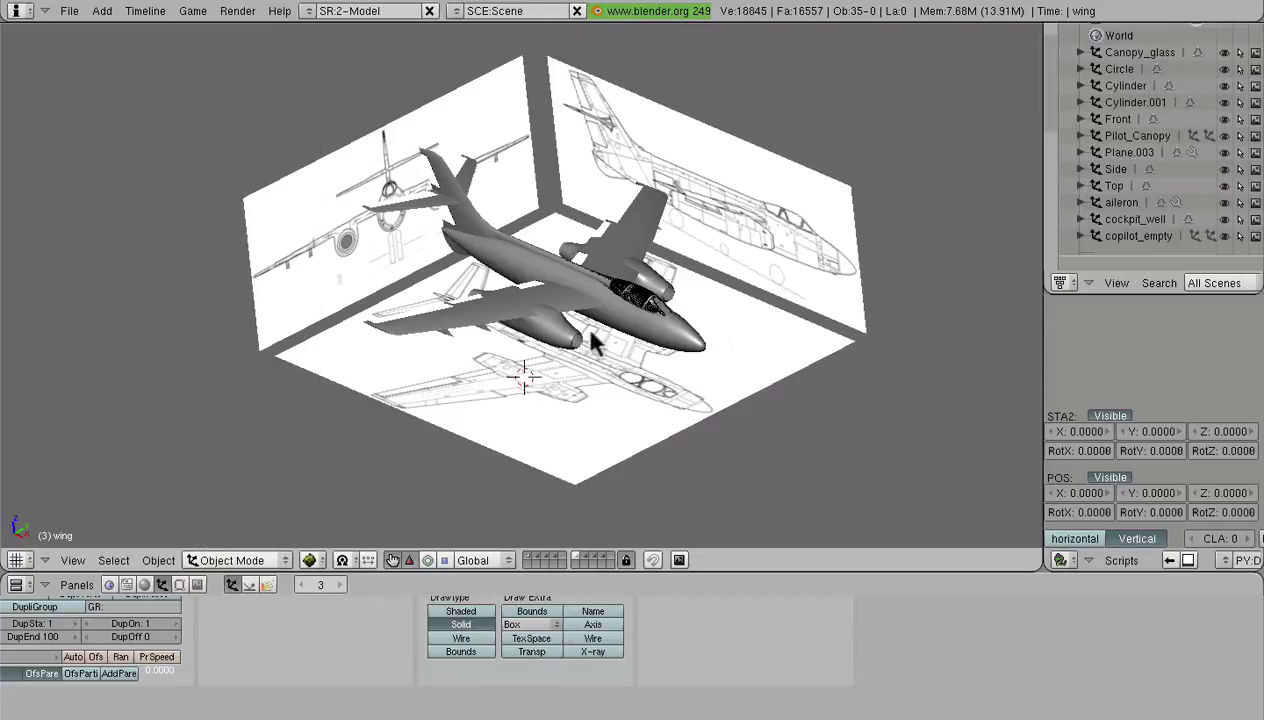
Step: Select the wing and inspect its mesh in Edit Mode
{"action": "right_click", "coordinate": [506, 300]}
{"action": "scroll", "coordinate": [596, 450], "scroll_direction": "up", "scroll_amount": 3}
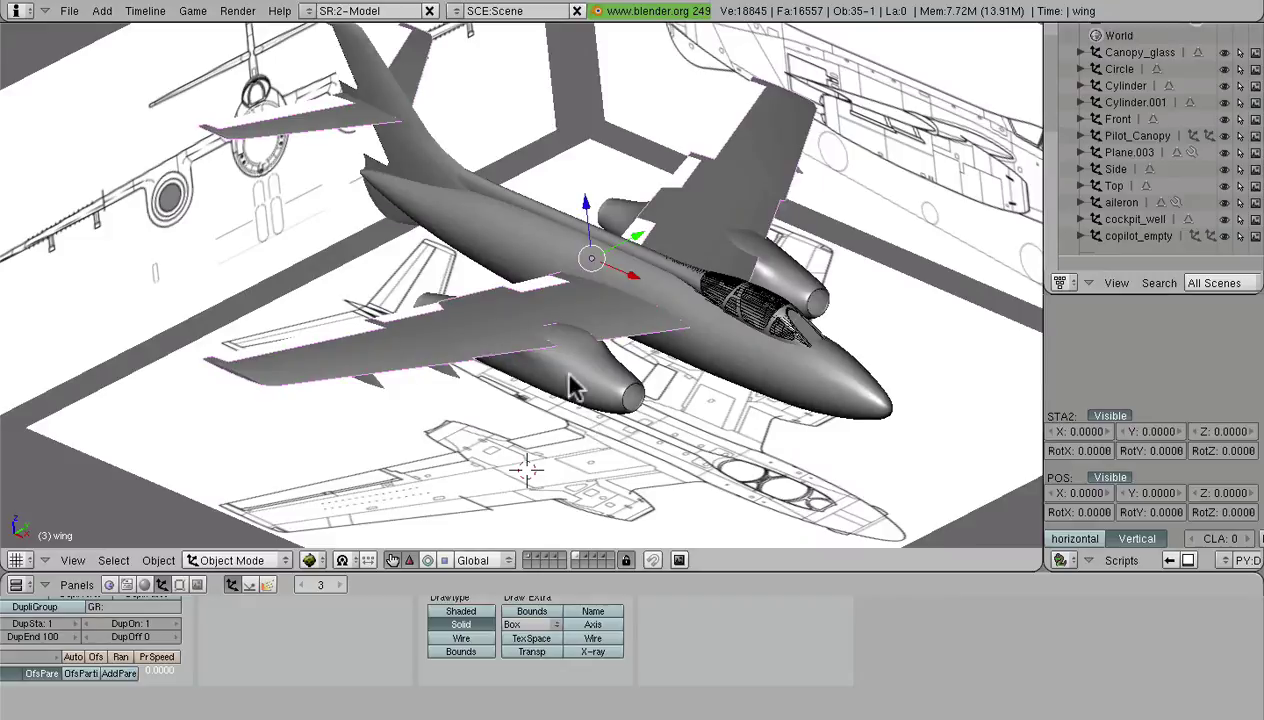
{"action": "key", "text": "Tab"}
{"action": "middle_click_drag", "start_coordinate": [570, 370], "coordinate": [485, 344]}
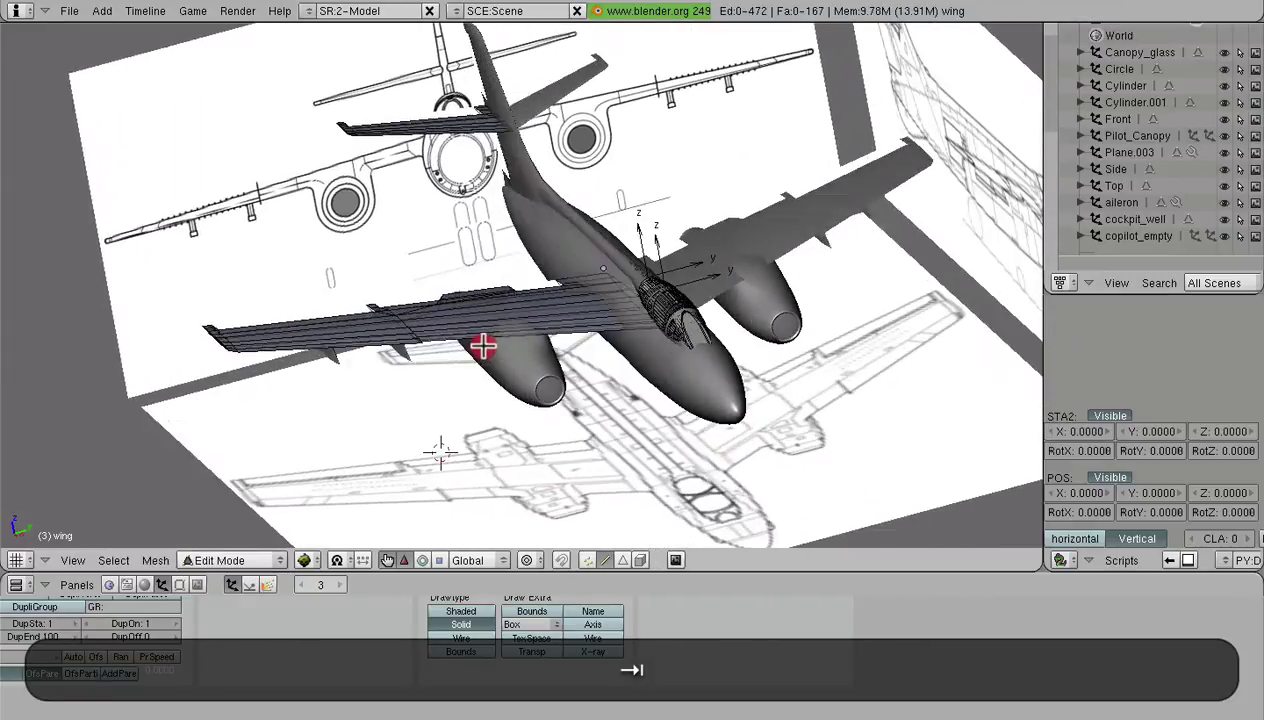
{"action": "key", "text": "Tab"}
Step: Check layer 3 and move the wing from layer 1 to layer 3
{"action": "key", "text": "3"}
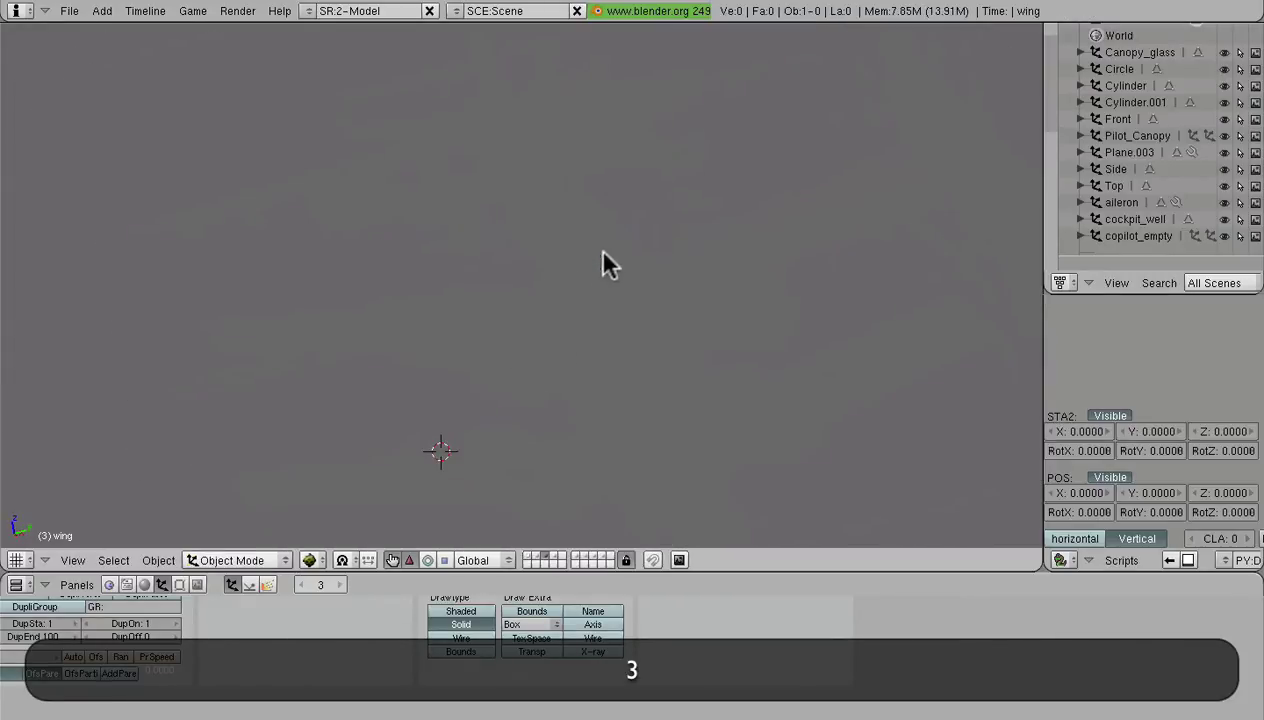
{"action": "key", "text": "1"}
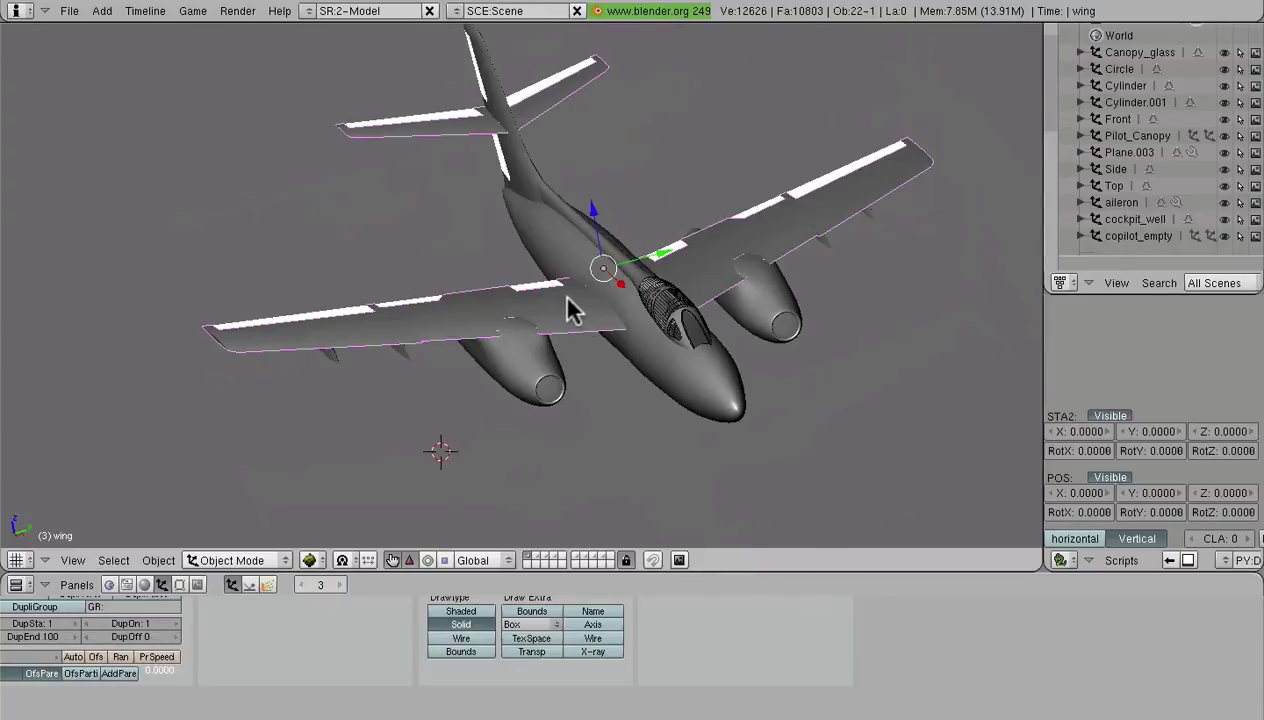
{"action": "key", "text": "m"}
{"action": "key", "text": "3"}
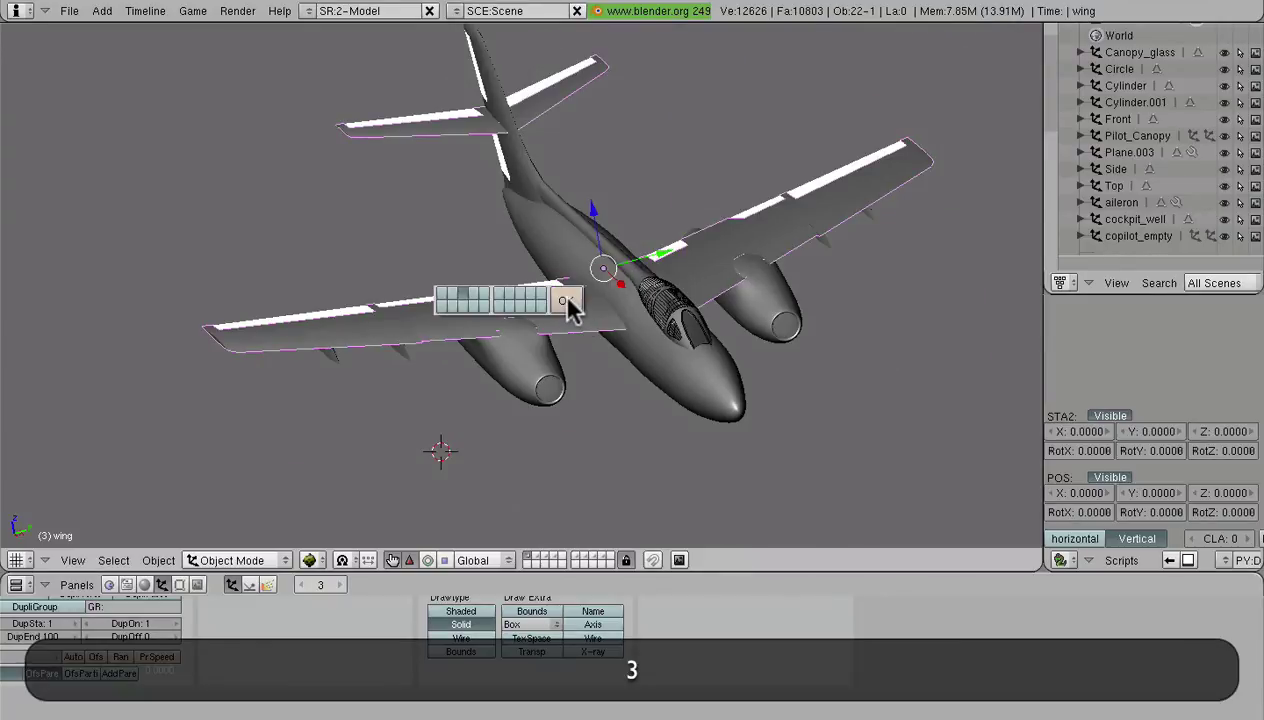
{"action": "key", "text": "Return"}
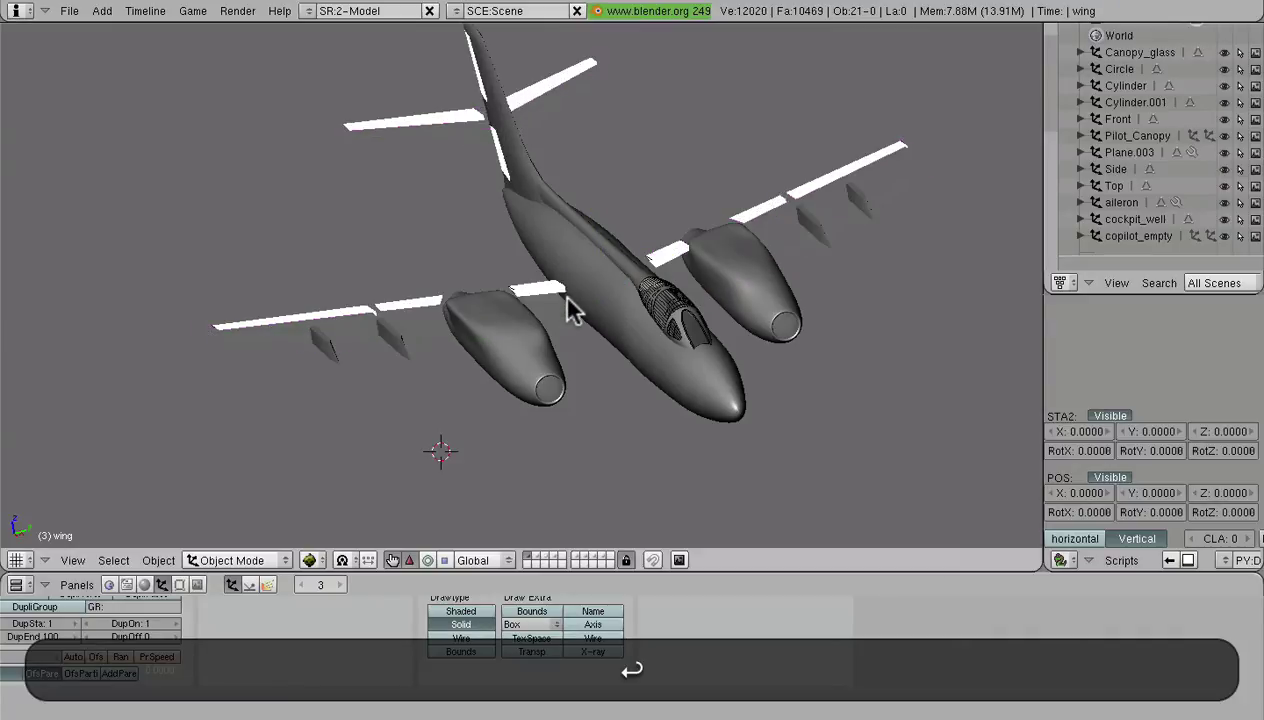
Step: Display layer 3 alone to inspect the wing mesh in Edit Mode, and show all layers again
{"action": "key", "text": "3"}
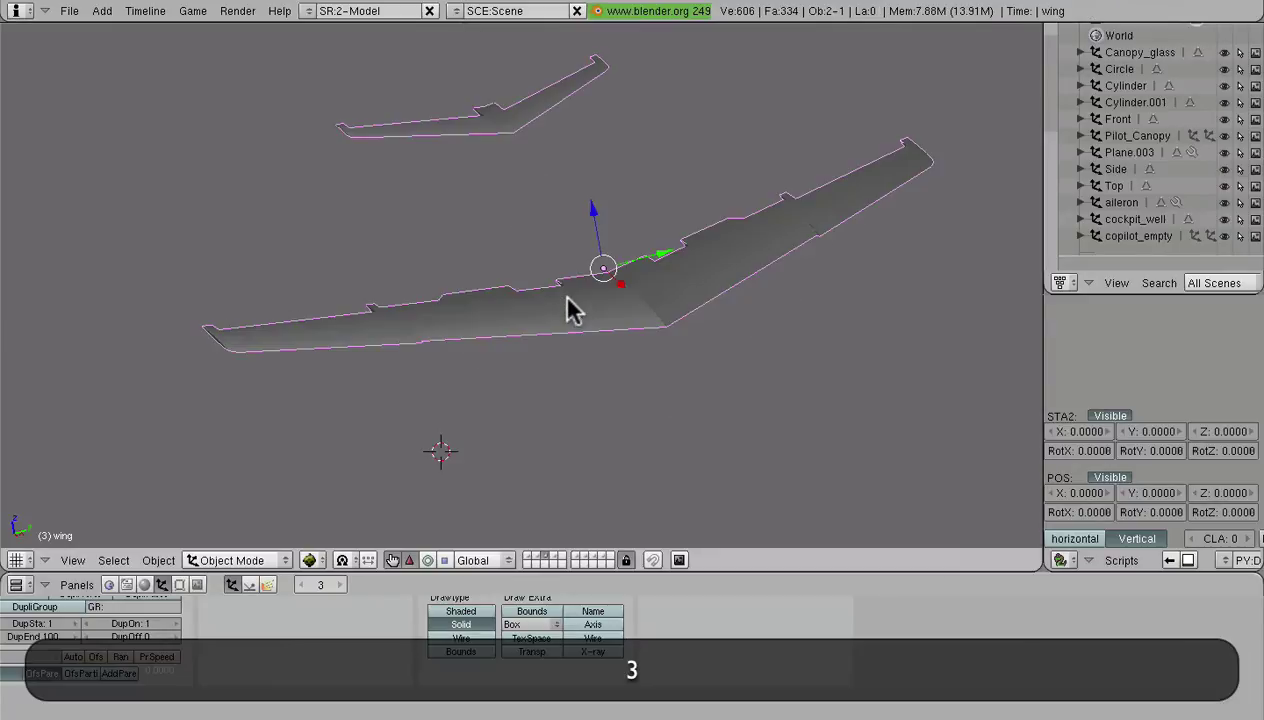
{"action": "scroll", "coordinate": [570, 330], "scroll_direction": "up", "scroll_amount": 2}
{"action": "key", "text": "Tab"}
{"action": "middle_click_drag", "start_coordinate": [589, 357], "coordinate": [563, 357]}
{"action": "key", "text": "Tab"}
{"action": "key", "text": "grave"}
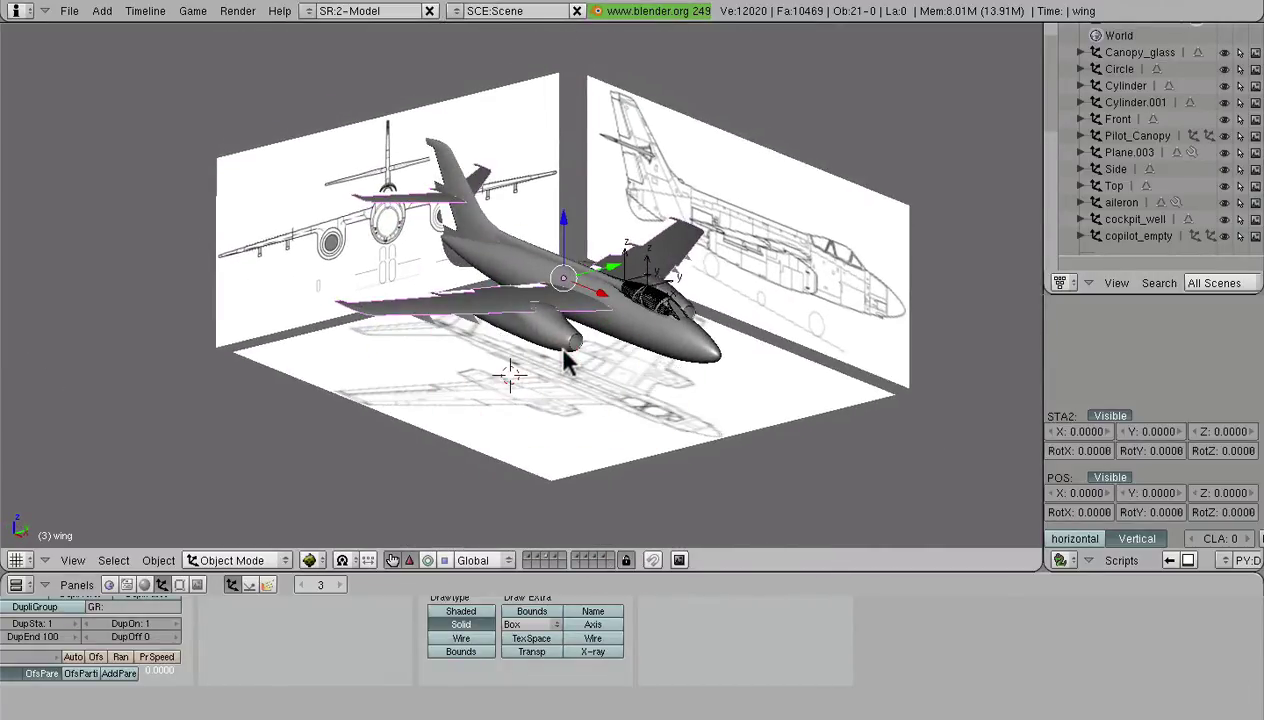